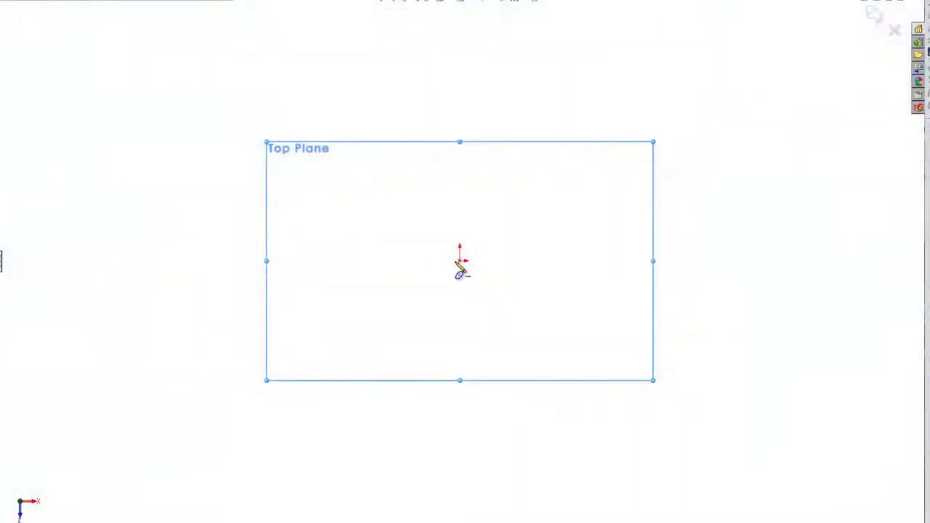
Sketch an ellipse centred on the origin on the Top Plane
{"action": "left_click", "coordinate": [459, 261]}
{"action": "left_click", "coordinate": [459, 88]}
{"action": "left_click", "coordinate": [218, 260]}
Dimension the ellipse 8.000 wide and 6.500 tall, then start a sketch on the Front Plane
{"action": "left_click", "coordinate": [702, 262]}
{"action": "left_click", "coordinate": [457, 457]}
{"action": "type", "text": "8"}
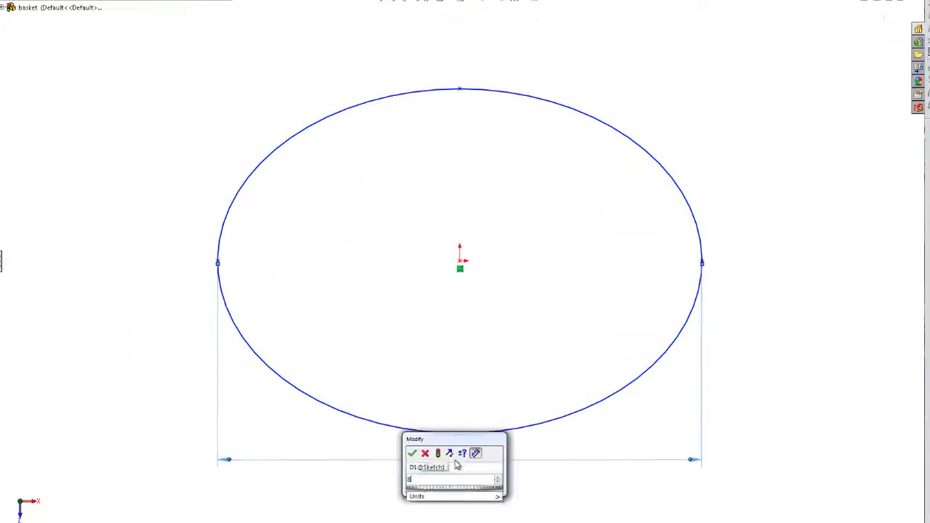
{"action": "key", "text": "Return"}
{"action": "left_click", "coordinate": [560, 276]}
{"action": "type", "text": "6.5"}
{"action": "key", "text": "Return"}
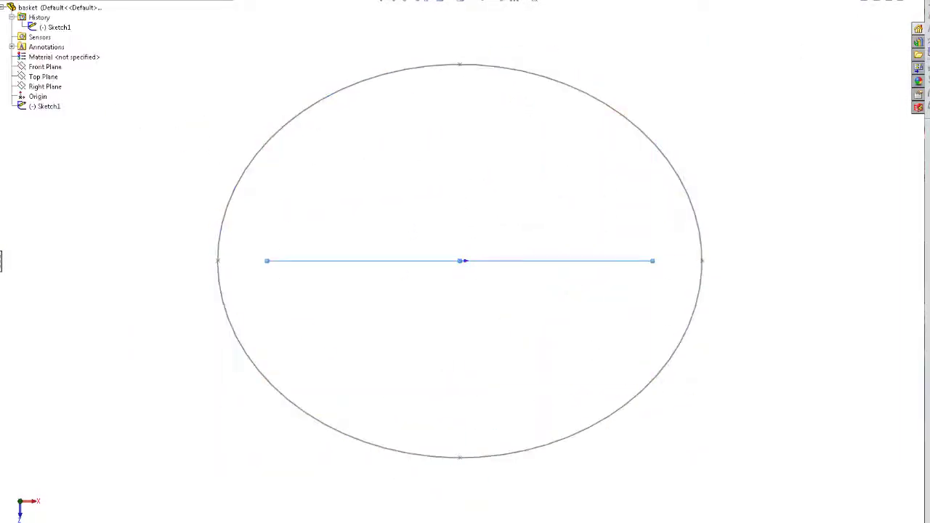
{"action": "left_click", "coordinate": [45, 66]}
Draw the L-shaped rod path: a vertical line and a horizontal line joined by a fillet
{"action": "left_click", "coordinate": [461, 31]}
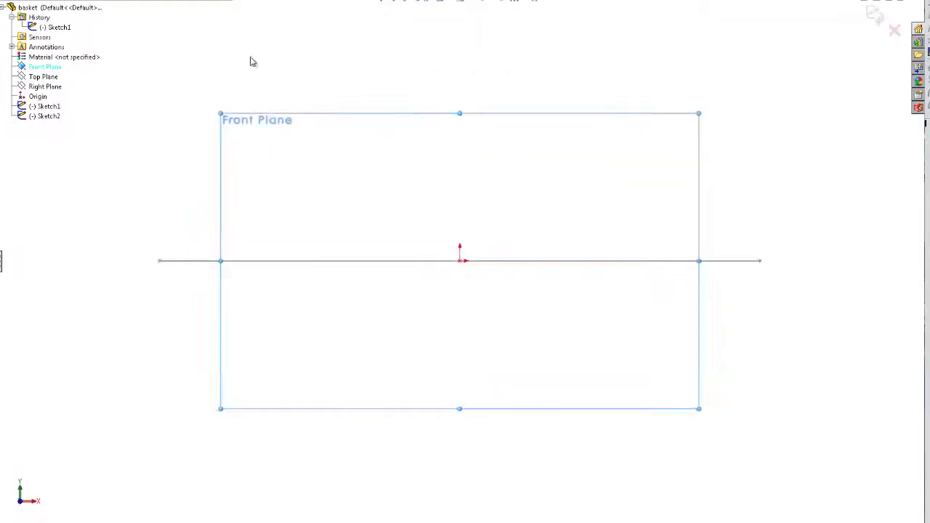
{"action": "left_click", "coordinate": [251, 260]}
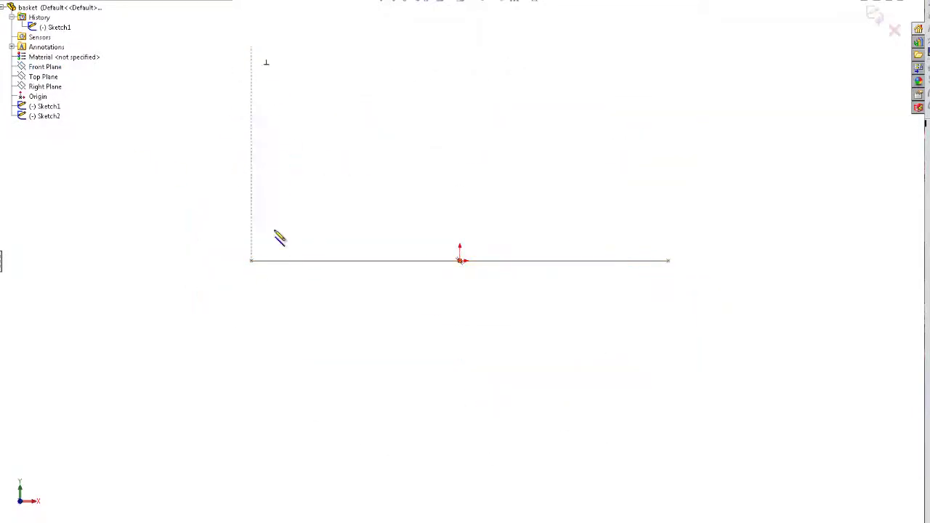
{"action": "left_click", "coordinate": [260, 268]}
{"action": "left_click", "coordinate": [461, 268]}
{"action": "key", "text": "Escape"}
{"action": "scroll", "coordinate": [226, 279], "scroll_direction": "down", "scroll_amount": 5}
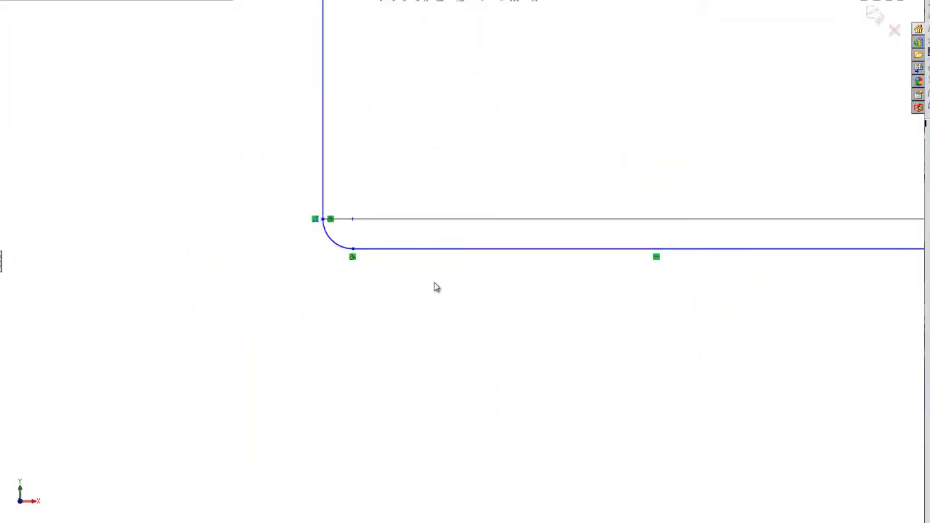
{"action": "left_click", "coordinate": [337, 252]}
{"action": "mouse_move", "coordinate": [363, 240]}
{"action": "middle_mouse_down"}
{"action": "mouse_move", "coordinate": [446, 179]}
{"action": "mouse_move", "coordinate": [19, 34]}
{"action": "middle_mouse_up"}
Dimension the vertical line 4.500 and the fillet R.125, snap the line end to the origin, and exit
{"action": "left_click", "coordinate": [215, 276]}
{"action": "left_click", "coordinate": [224, 405]}
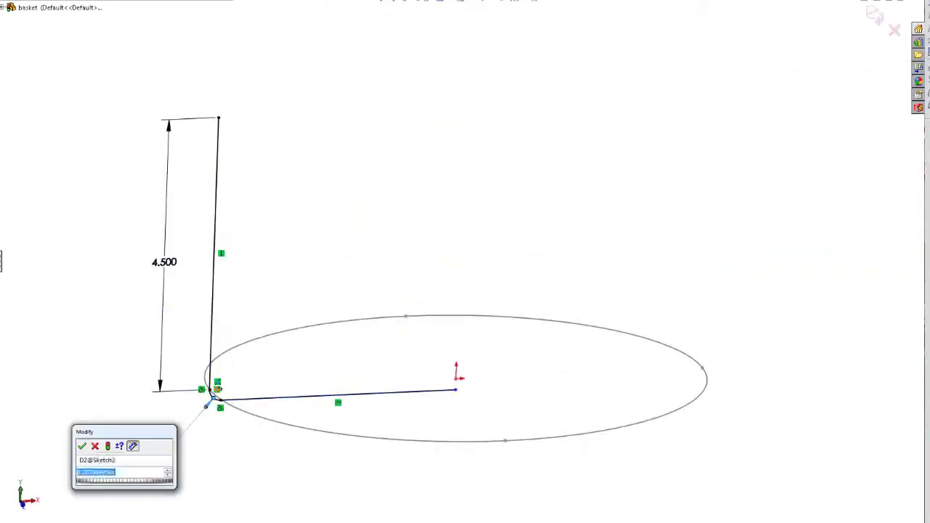
{"action": "key", "text": "Return"}
{"action": "left_click_drag", "start_coordinate": [469, 385], "coordinate": [456, 379]}
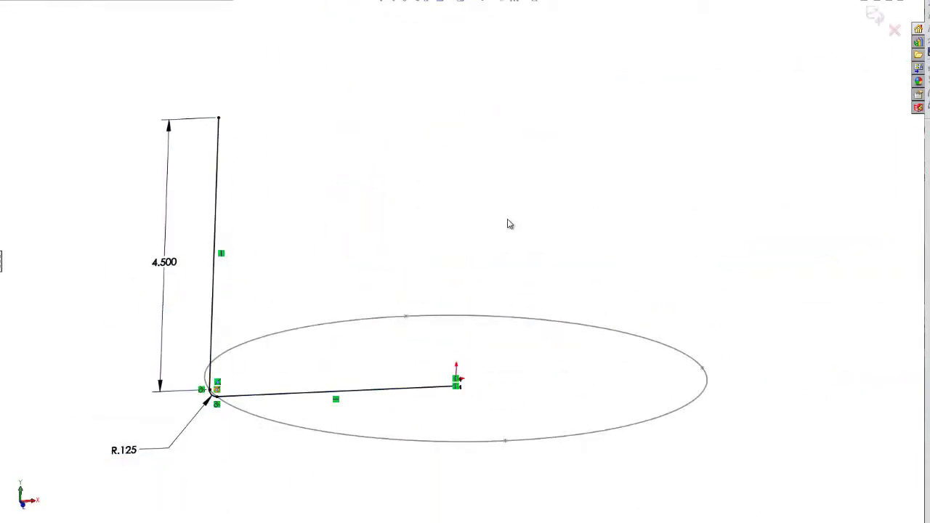
{"action": "left_click", "coordinate": [874, 15]}
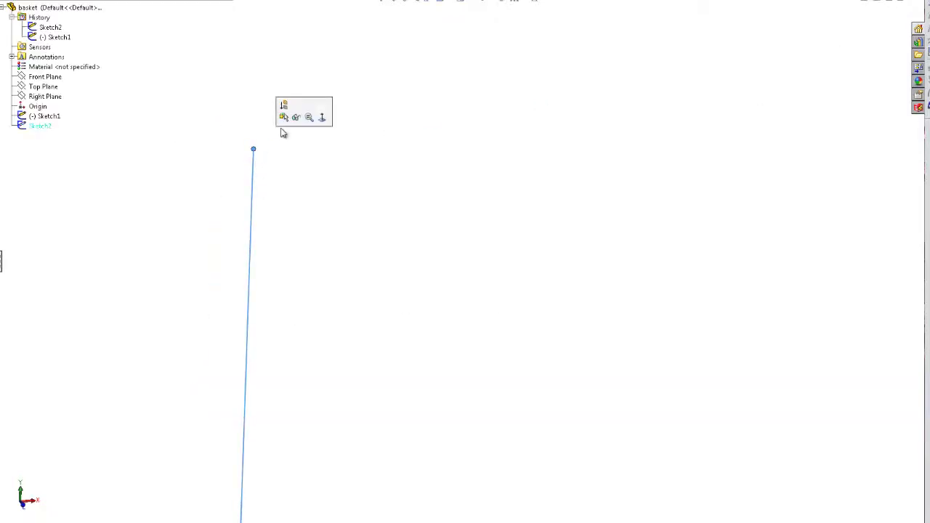
Create Plane1 at the path's top end and sketch a ⌀.125 profile circle on it
{"action": "left_click", "coordinate": [253, 149]}
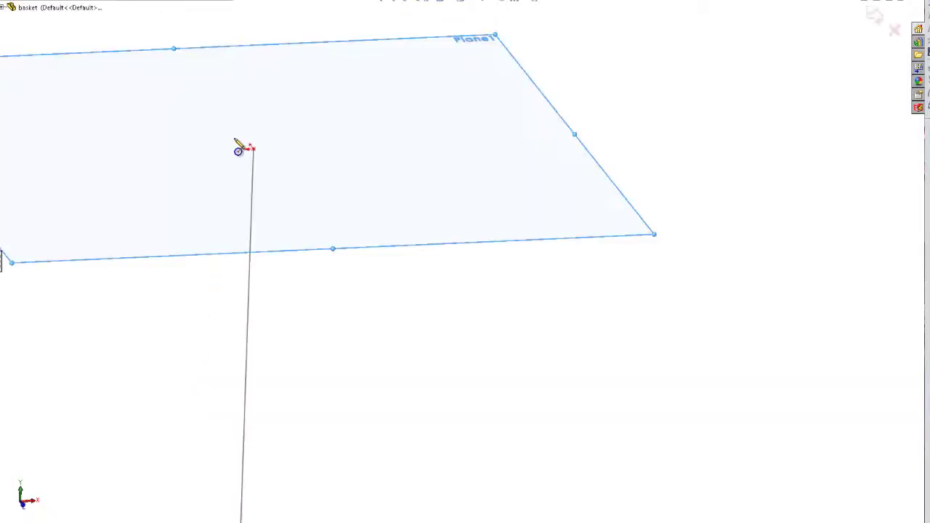
{"action": "left_click", "coordinate": [269, 149]}
{"action": "key", "text": "Return"}
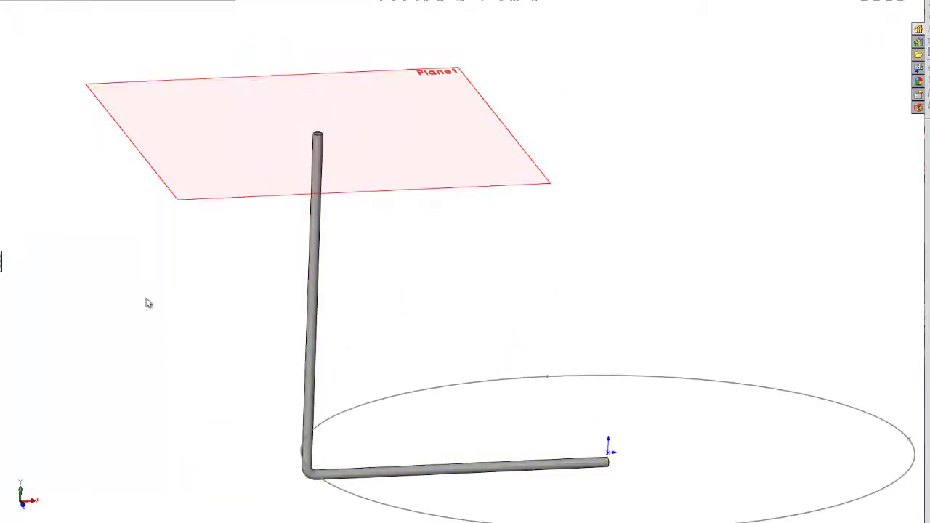
Hide Plane1 and pattern the swept rod into 18 evenly spaced copies around the ellipse
{"action": "right_click", "coordinate": [327, 211]}
{"action": "left_click", "coordinate": [342, 183]}
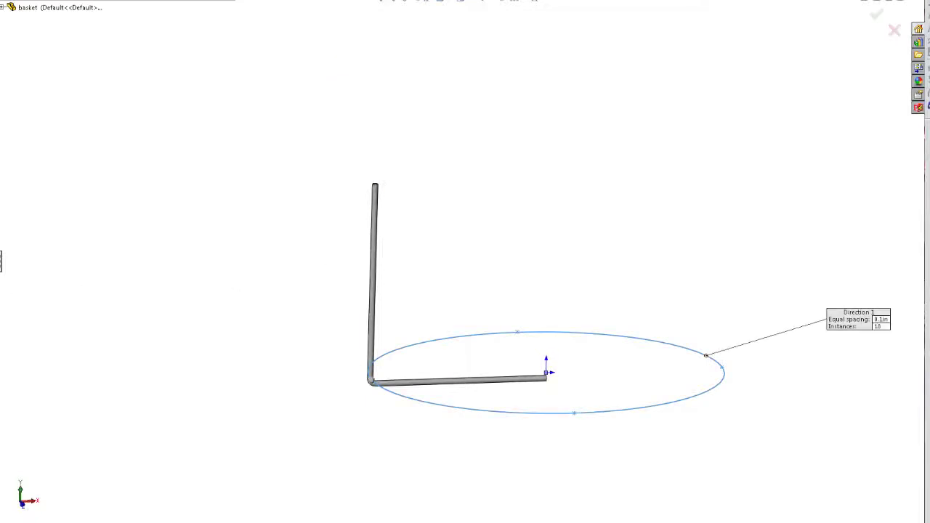
{"action": "mouse_move", "coordinate": [392, 272]}
{"action": "middle_mouse_down"}
{"action": "mouse_move", "coordinate": [444, 396]}
{"action": "mouse_move", "coordinate": [307, 228]}
{"action": "middle_mouse_up"}
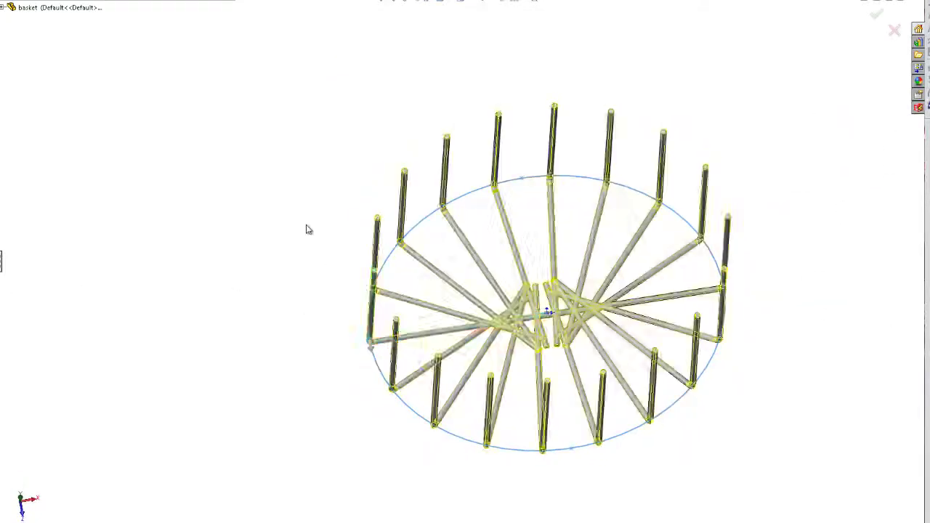
{"action": "key", "text": "Return"}
{"action": "mouse_move", "coordinate": [465, 287]}
{"action": "middle_mouse_down"}
{"action": "mouse_move", "coordinate": [596, 234]}
{"action": "mouse_move", "coordinate": [533, 276]}
{"action": "middle_mouse_up"}
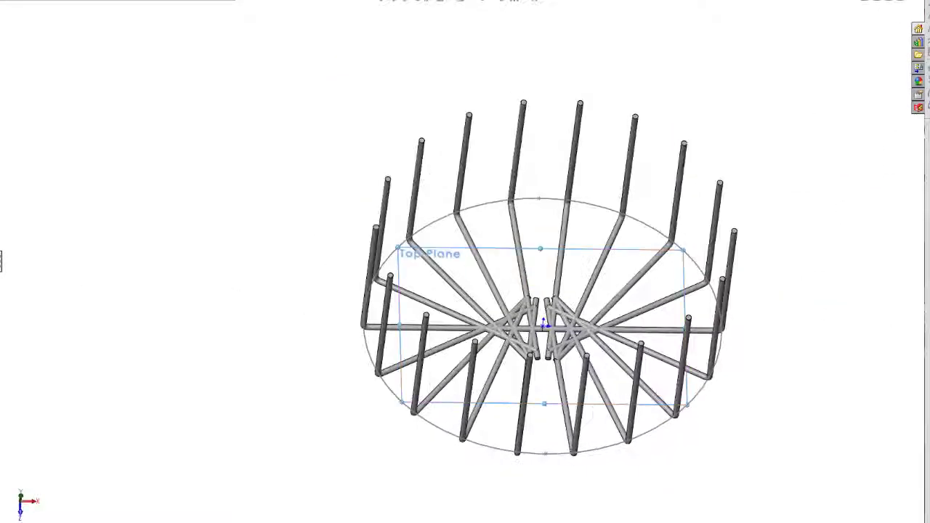
Sketch an ellipse at the origin on the Top Plane, extrude it as a thin floor plate, and view from Top
{"action": "left_click", "coordinate": [450, 4]}
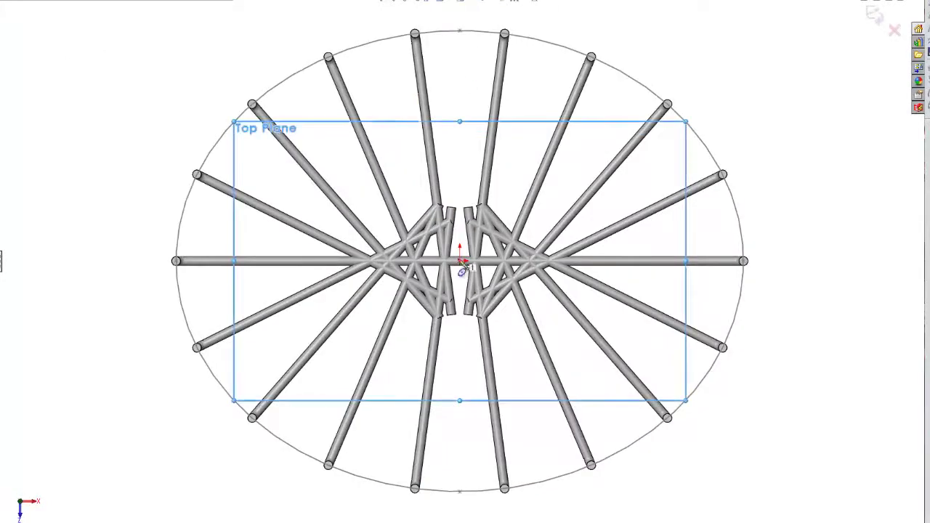
{"action": "left_click", "coordinate": [459, 260]}
{"action": "left_click", "coordinate": [460, 38]}
{"action": "left_click", "coordinate": [737, 247]}
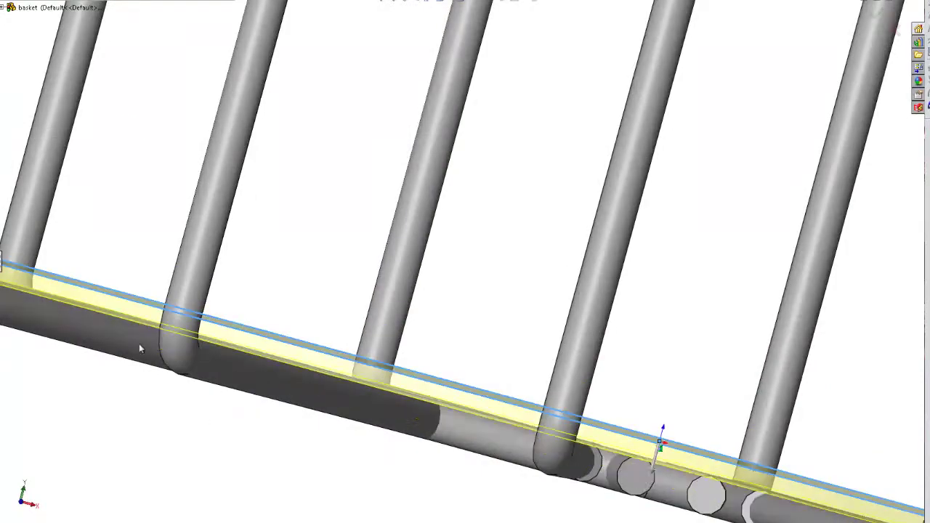
{"action": "key", "text": "Return"}
{"action": "left_click", "coordinate": [454, 4]}
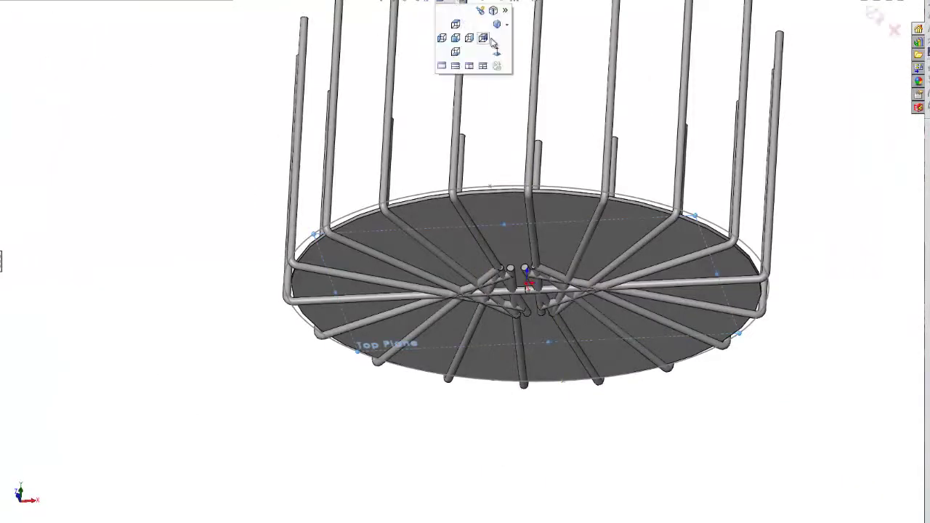
{"action": "left_click", "coordinate": [485, 42]}
In wireframe, cut a smaller origin-centred ellipse through the crossing rod ends, then view from Top
{"action": "left_click", "coordinate": [462, 66]}
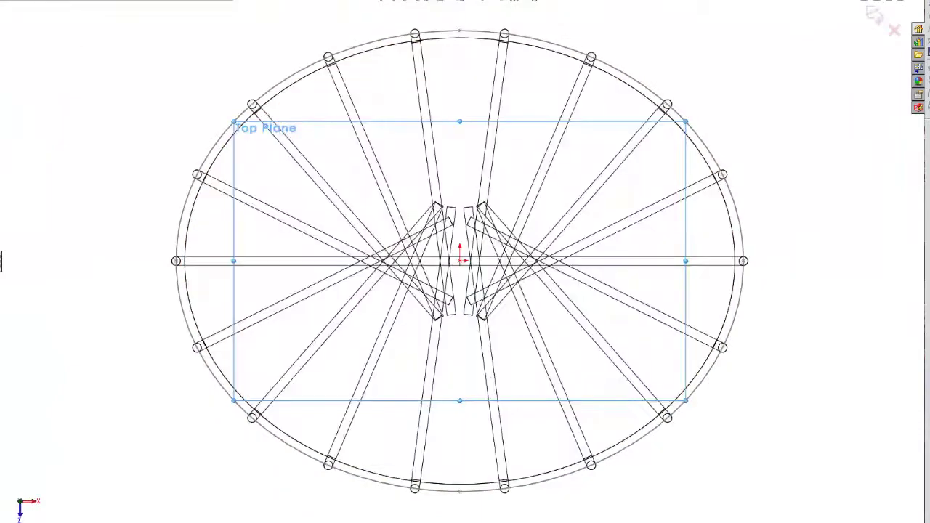
{"action": "left_click", "coordinate": [459, 260]}
{"action": "left_click", "coordinate": [569, 261]}
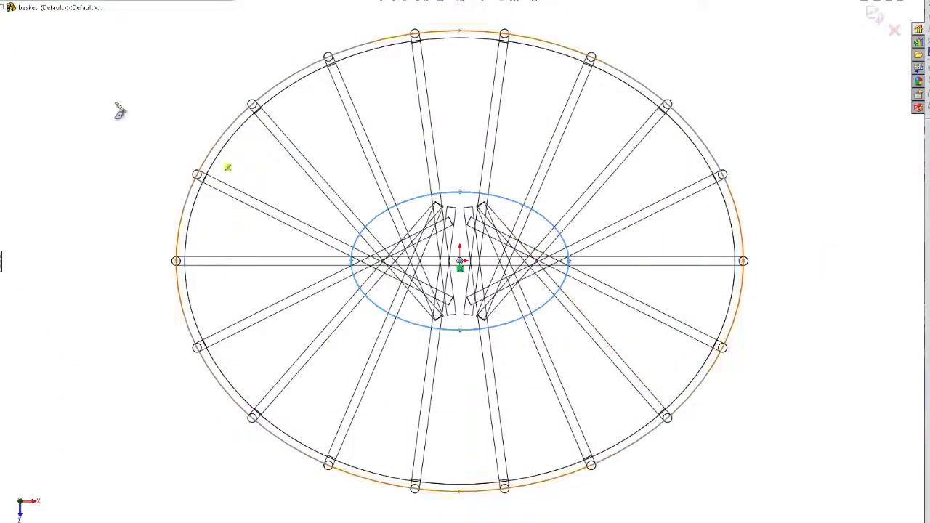
{"action": "key", "text": "ctrl+7"}
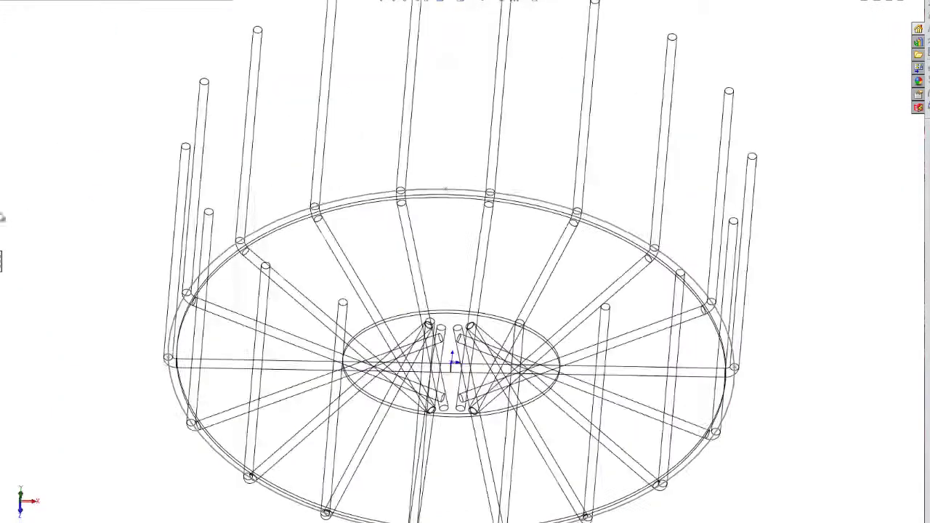
{"action": "middle_click_drag", "start_coordinate": [46, 170], "coordinate": [82, 201]}
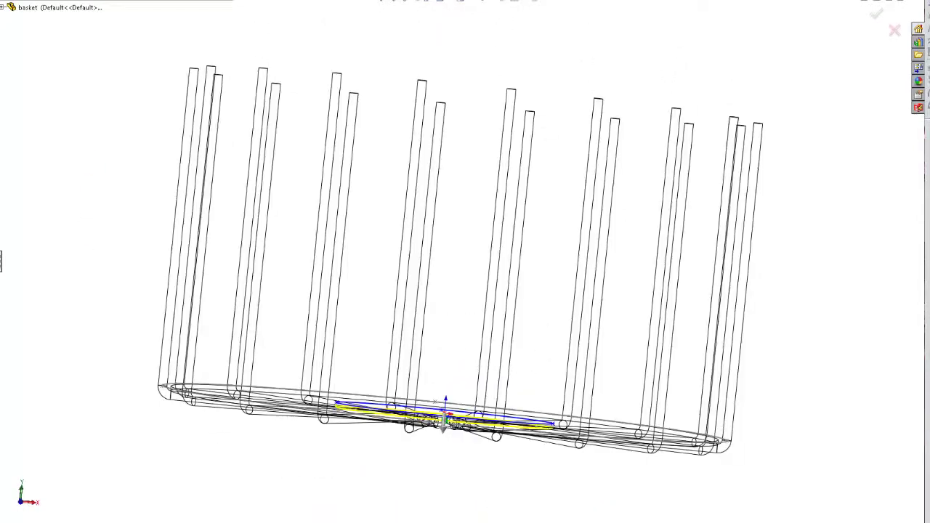
{"action": "key", "text": "ctrl+7"}
{"action": "scroll", "coordinate": [330, 407], "scroll_direction": "down", "scroll_amount": 2}
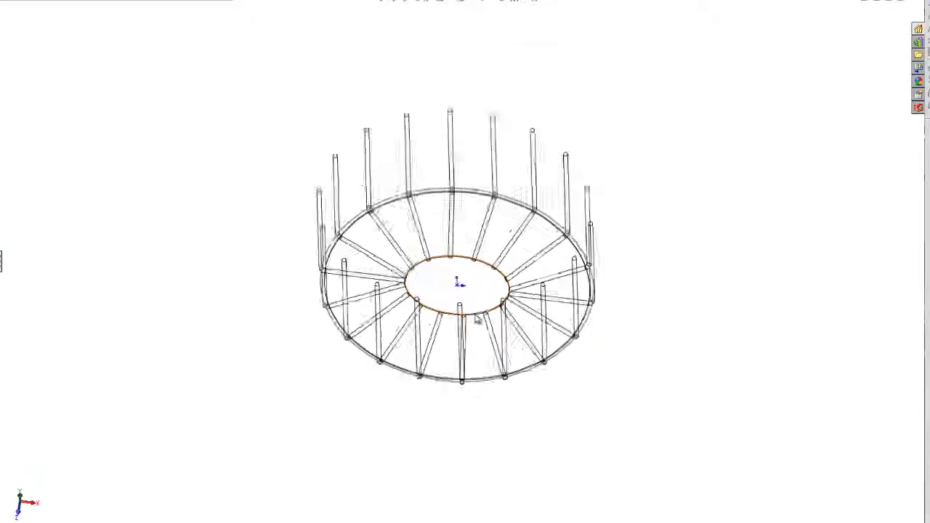
{"action": "middle_click_drag", "start_coordinate": [329, 407], "coordinate": [170, 281]}
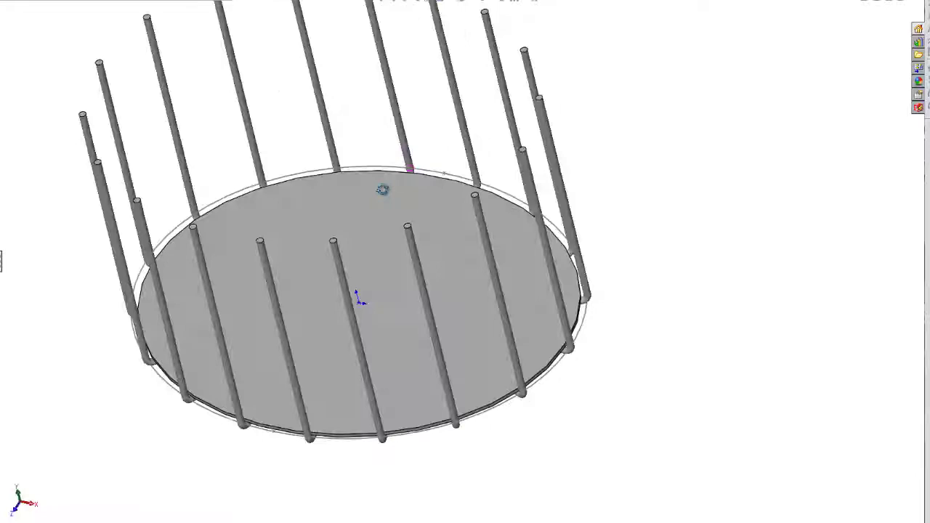
{"action": "middle_click_drag", "start_coordinate": [382, 191], "coordinate": [315, 261]}
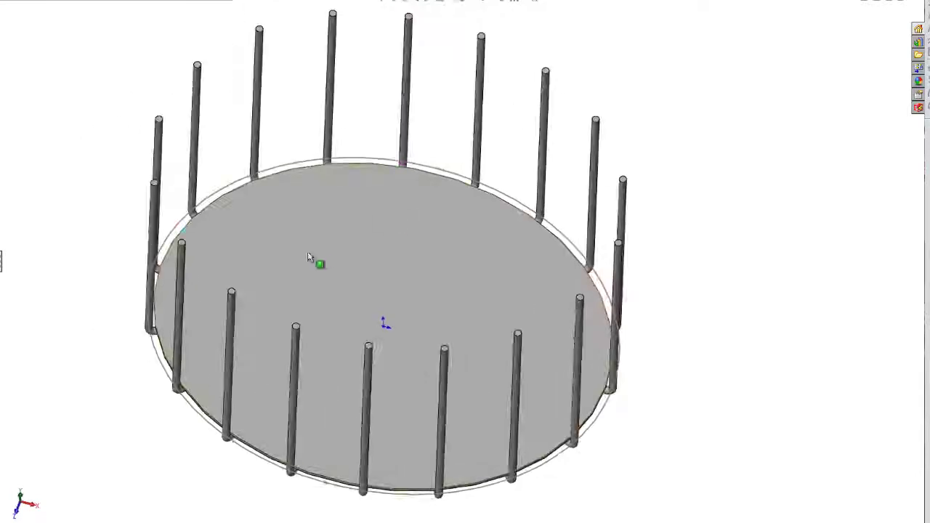
{"action": "key", "text": "ctrl+5"}
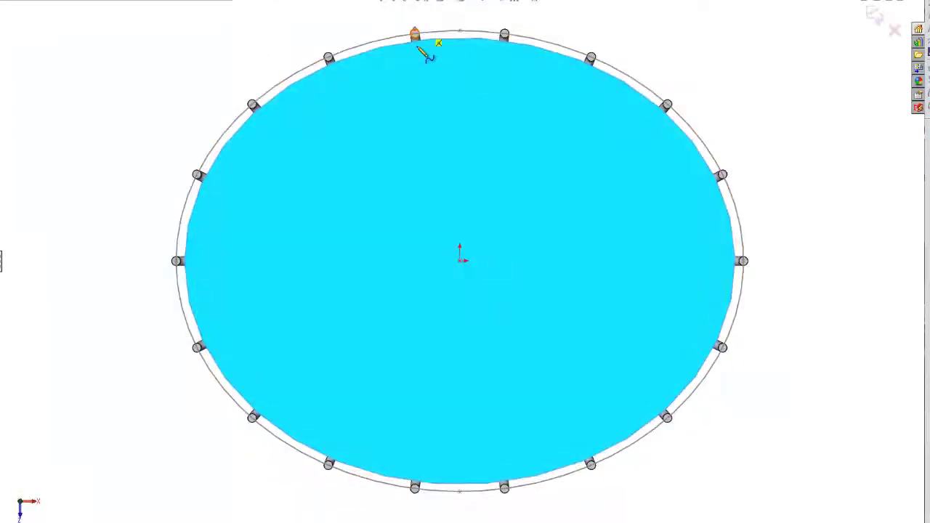
Sketch a closed wavy spline around the rods and extrude it into a tall band
{"action": "left_click", "coordinate": [415, 38]}
{"action": "left_click", "coordinate": [506, 24]}
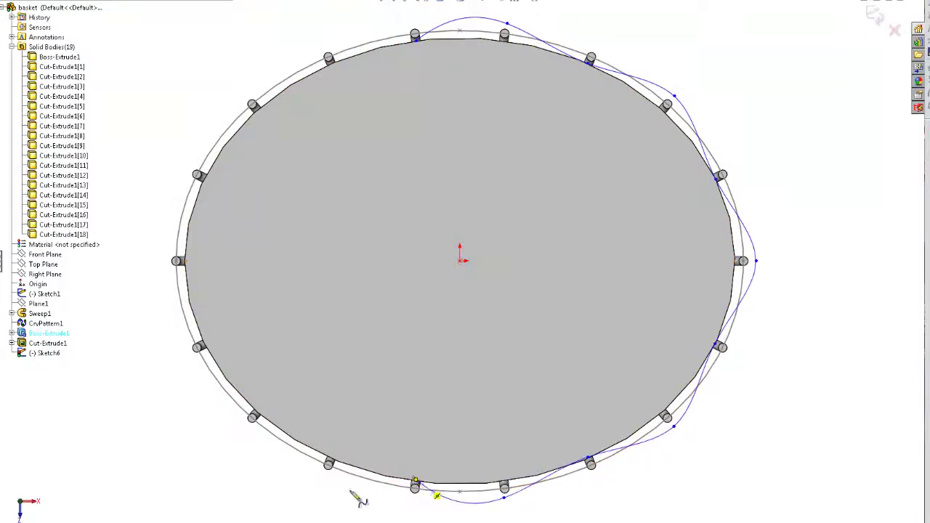
{"action": "left_click", "coordinate": [325, 472]}
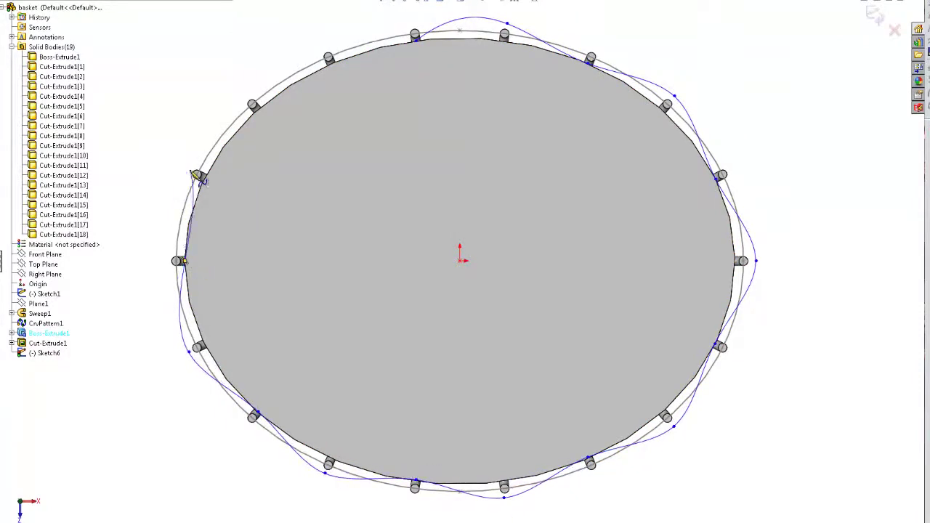
{"action": "left_click", "coordinate": [416, 36]}
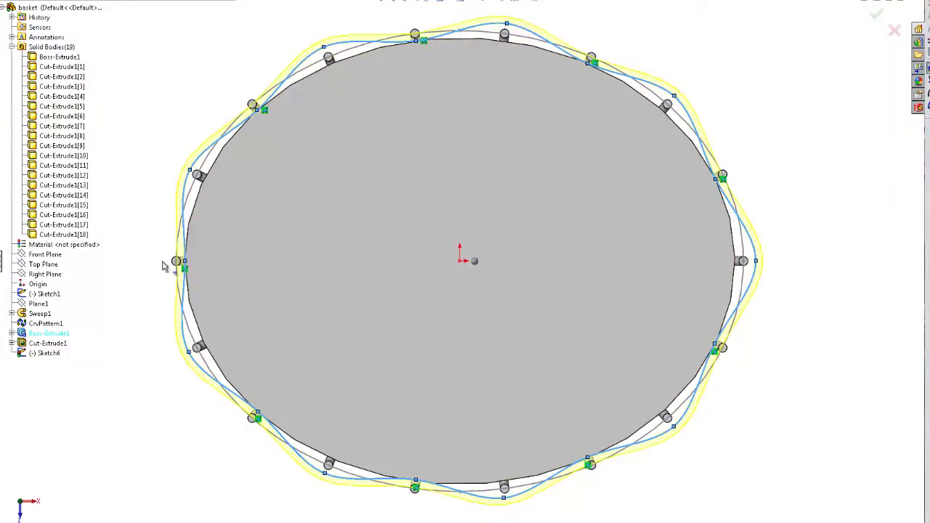
{"action": "middle_click_drag", "start_coordinate": [475, 260], "coordinate": [437, 374]}
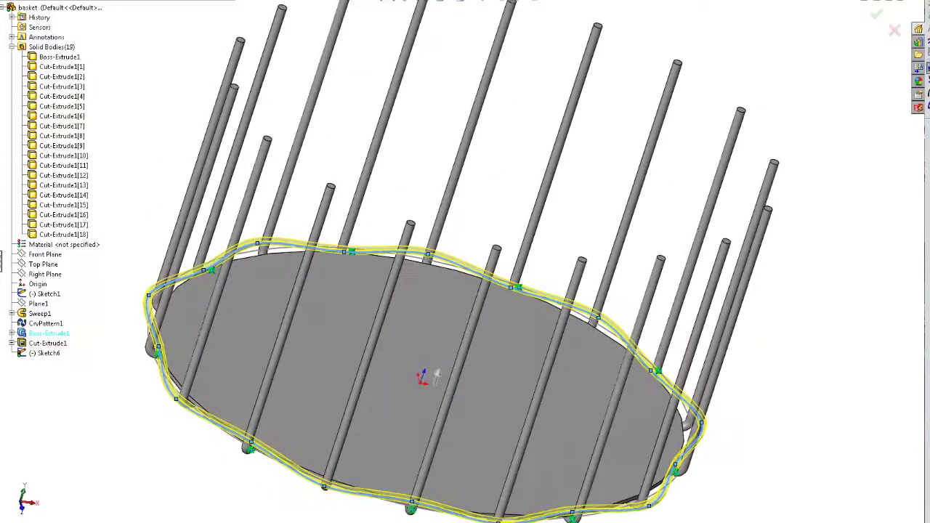
{"action": "mouse_move", "coordinate": [440, 361]}
{"action": "left_mouse_down"}
{"action": "mouse_move", "coordinate": [454, 318]}
{"action": "mouse_move", "coordinate": [450, 333]}
{"action": "left_mouse_up"}
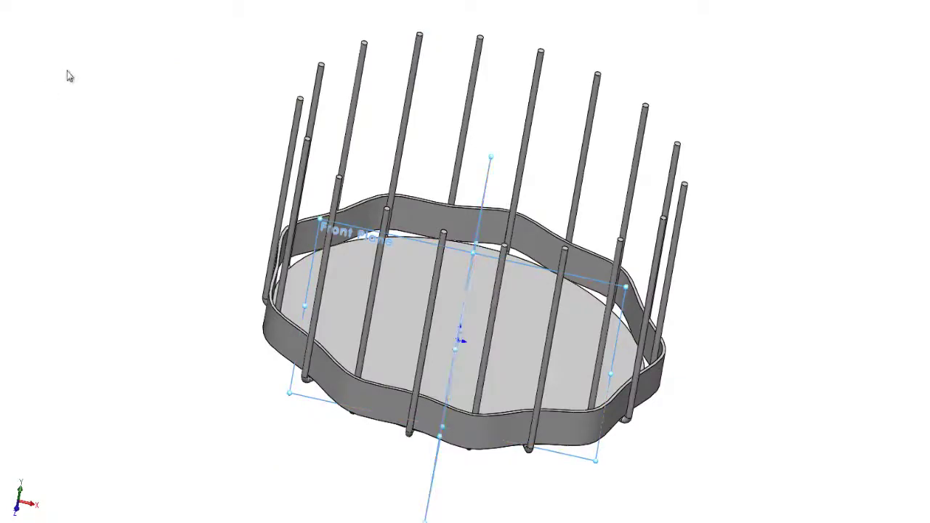
Create Axis1 through the basket centre, circular-pattern the band around it, and copy the ring upward
{"action": "left_click", "coordinate": [284, 10]}
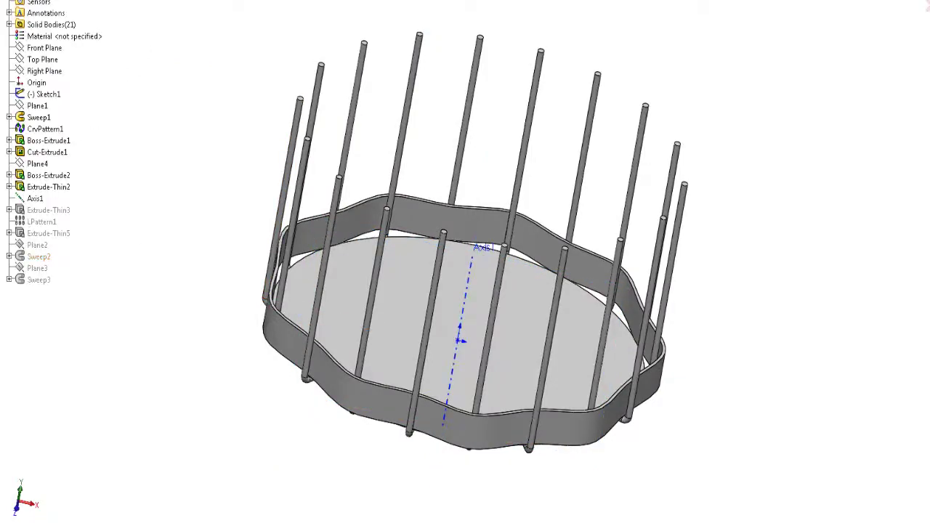
{"action": "left_click", "coordinate": [368, 218]}
{"action": "left_click", "coordinate": [456, 286]}
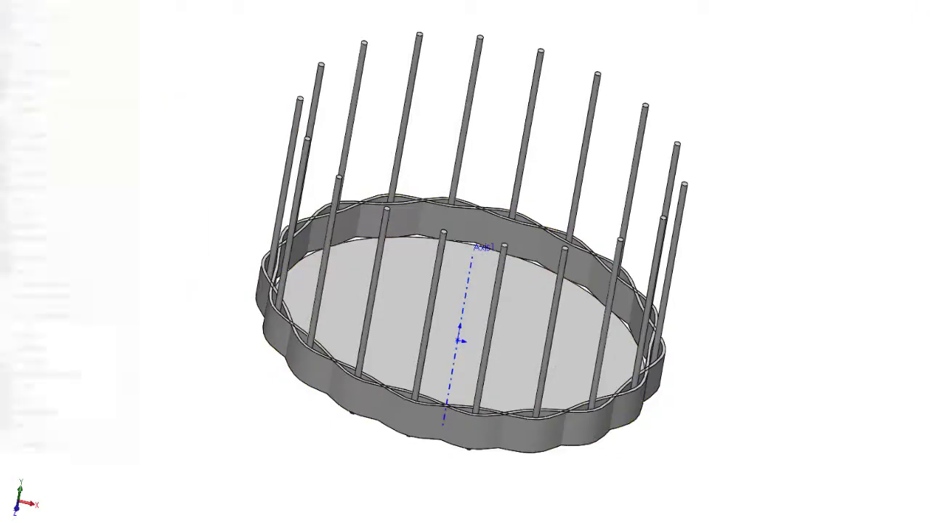
{"action": "left_click", "coordinate": [65, 280]}
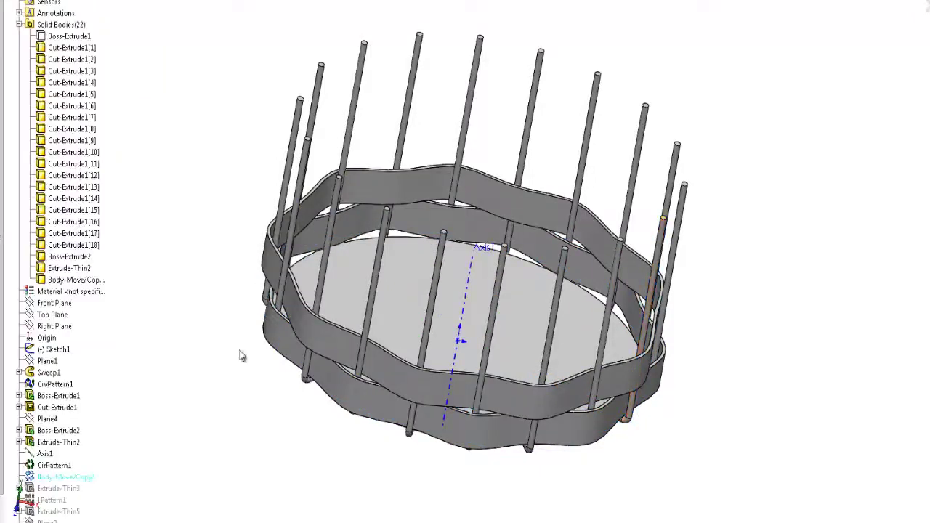
Linear-pattern the bands up Axis1 into stacked rows and thin-extrude a rim ring on the top face
{"action": "left_click", "coordinate": [469, 282]}
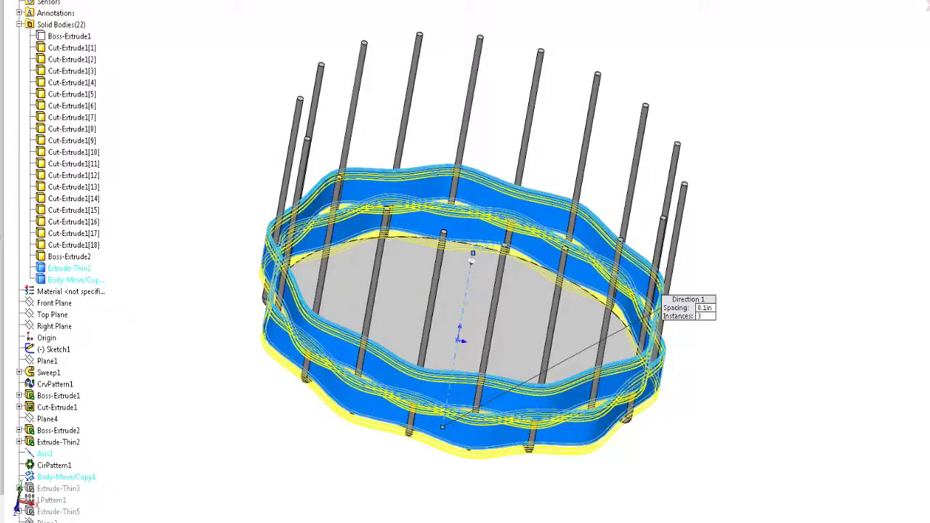
{"action": "key", "text": "Return"}
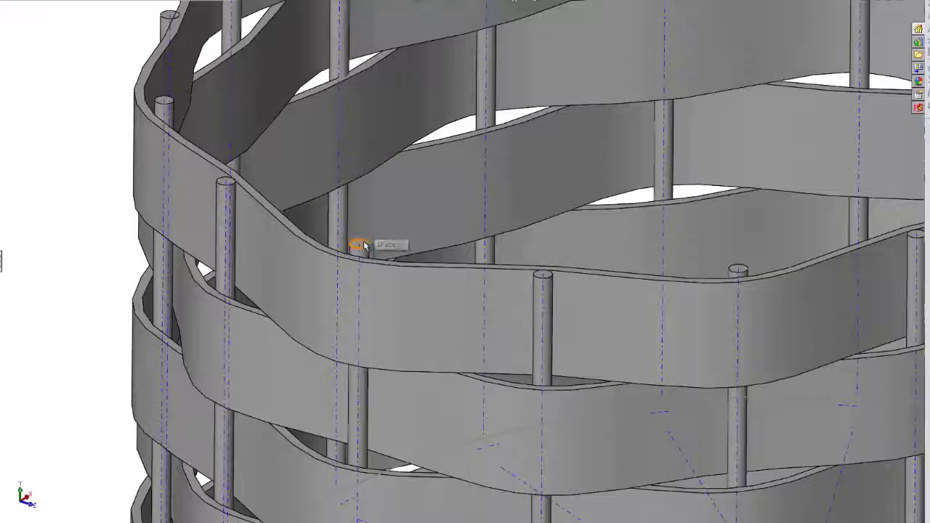
{"action": "left_click", "coordinate": [357, 245]}
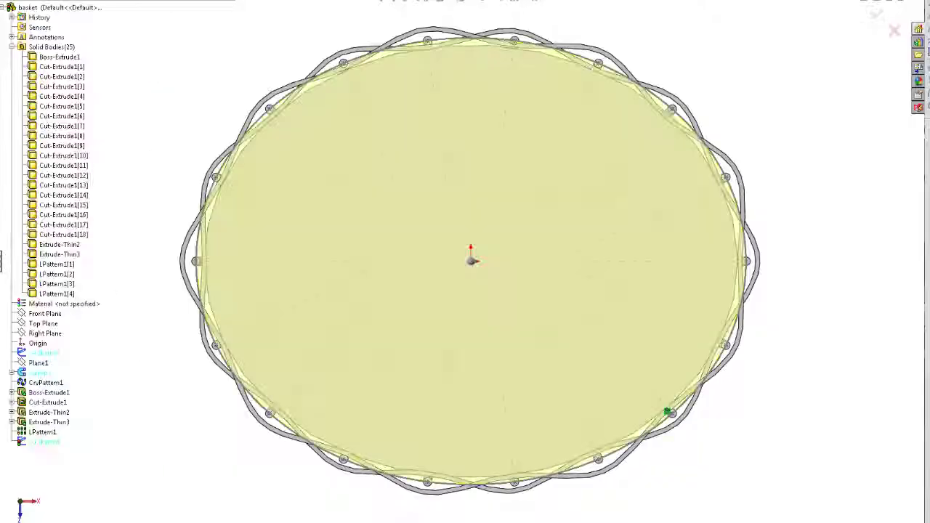
{"action": "left_click", "coordinate": [667, 412]}
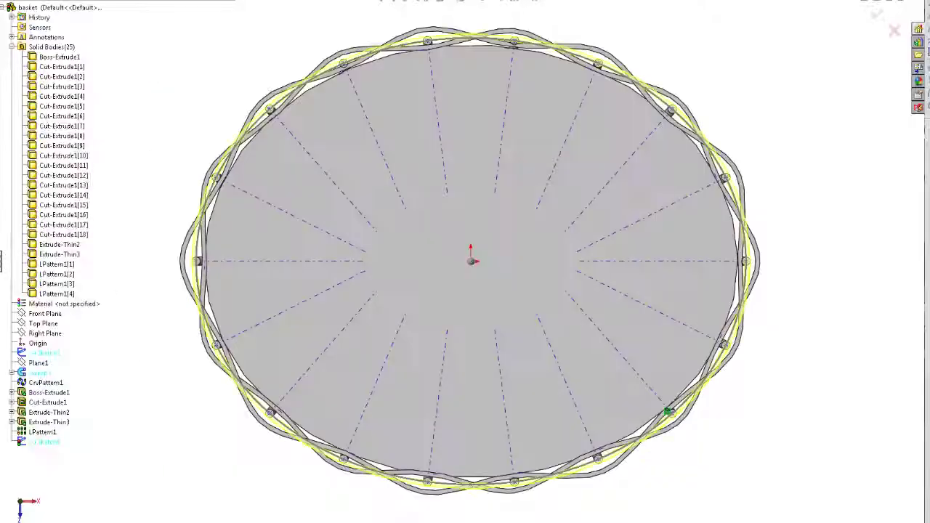
{"action": "mouse_move", "coordinate": [667, 412]}
{"action": "middle_mouse_down"}
{"action": "mouse_move", "coordinate": [548, 170]}
{"action": "mouse_move", "coordinate": [459, 207]}
{"action": "mouse_move", "coordinate": [509, 153]}
{"action": "middle_mouse_up"}
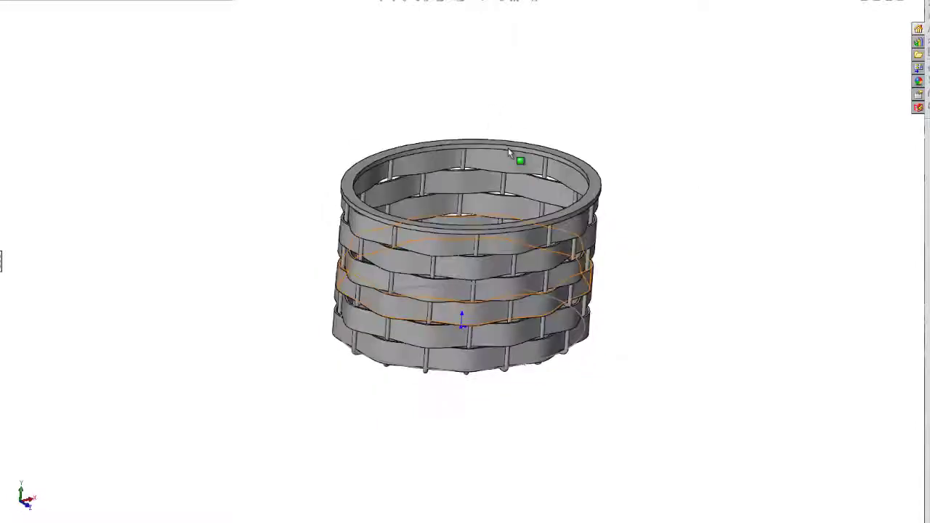
In Front view, sketch the handle path: vertical line up, three-point arc across, vertical line down
{"action": "left_click", "coordinate": [445, 2]}
{"action": "left_click", "coordinate": [480, 43]}
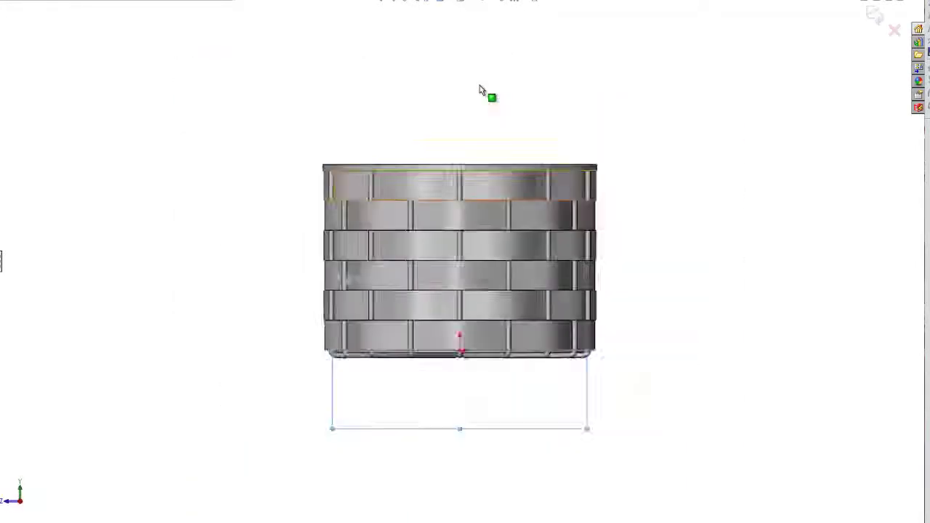
{"action": "scroll", "coordinate": [367, 337], "scroll_direction": "down", "scroll_amount": 4}
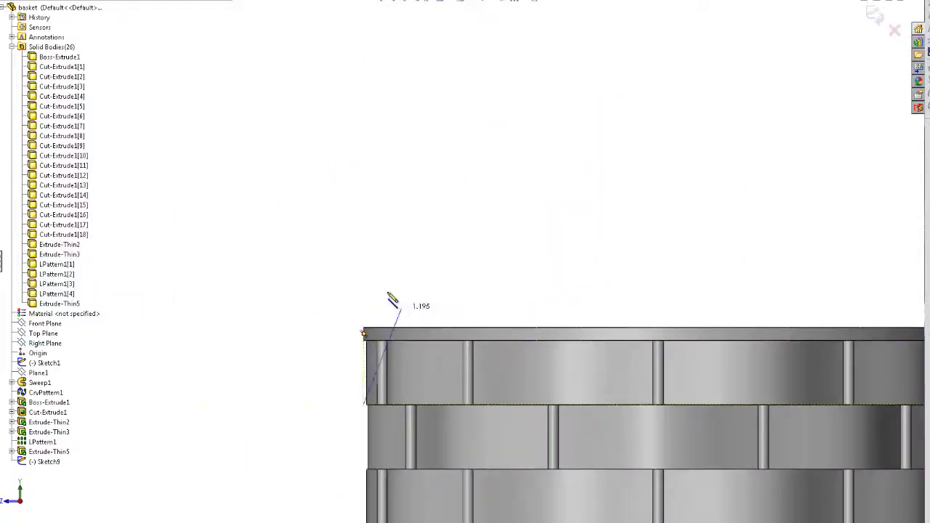
{"action": "left_click", "coordinate": [363, 264]}
{"action": "scroll", "coordinate": [485, 237], "scroll_direction": "up", "scroll_amount": 2}
{"action": "left_click", "coordinate": [761, 256]}
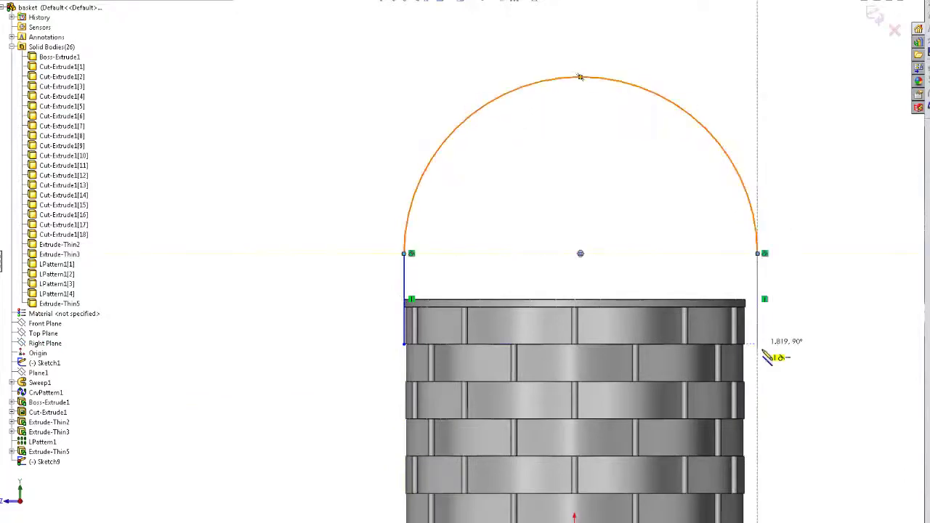
{"action": "scroll", "coordinate": [772, 357], "scroll_direction": "down", "scroll_amount": 3}
{"action": "left_click", "coordinate": [614, 383]}
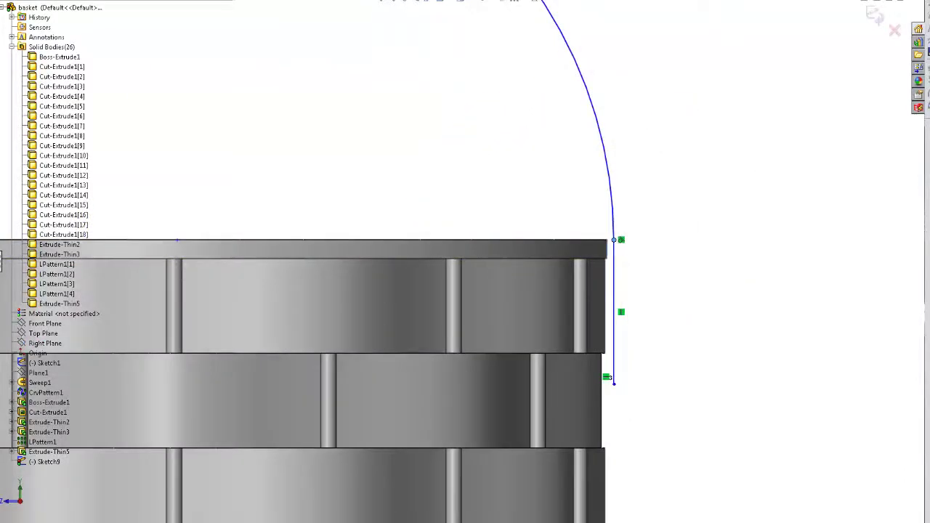
{"action": "scroll", "coordinate": [207, 269], "scroll_direction": "up", "scroll_amount": 3}
Turn to a front view of Plane2 and sketch profile circles along a centreline
{"action": "middle_click_drag", "start_coordinate": [249, 162], "coordinate": [303, 246]}
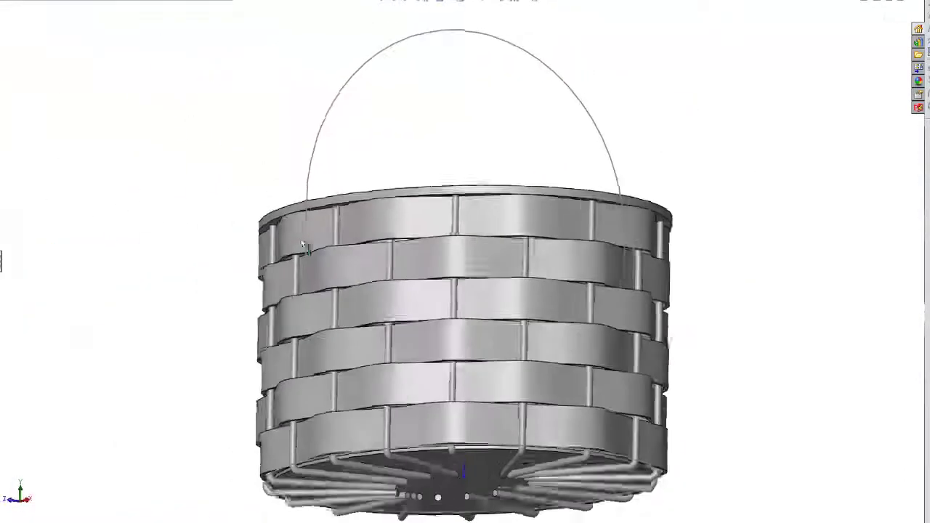
{"action": "scroll", "coordinate": [304, 245], "scroll_direction": "up", "scroll_amount": 5}
{"action": "scroll", "coordinate": [344, 241], "scroll_direction": "down", "scroll_amount": 5}
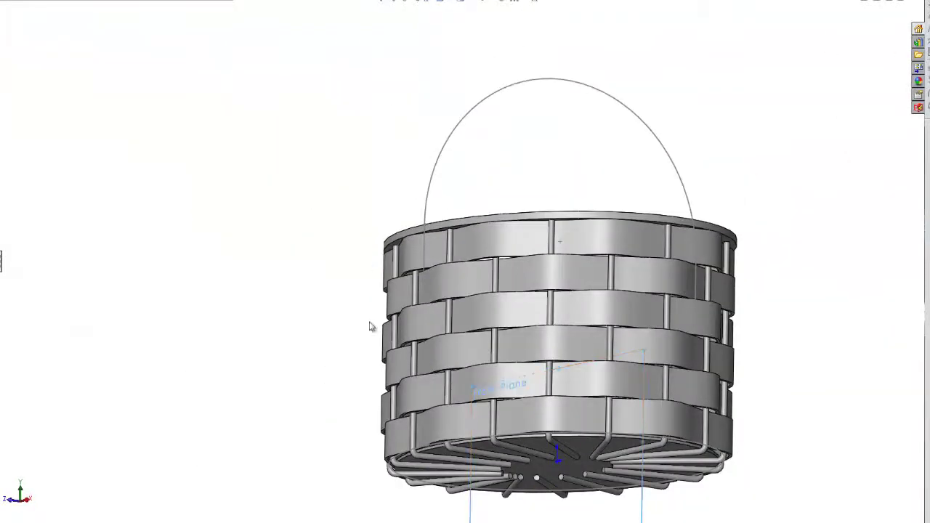
{"action": "middle_click_drag", "start_coordinate": [370, 327], "coordinate": [419, 332]}
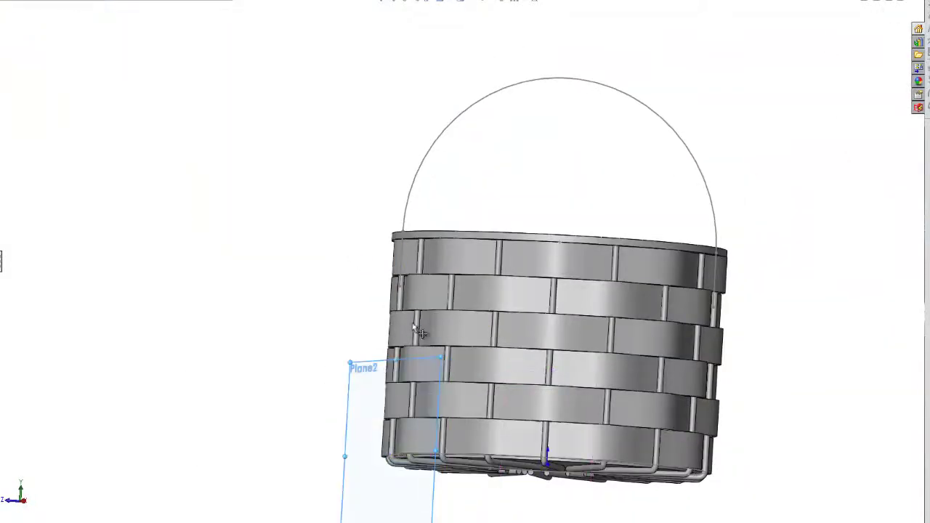
{"action": "middle_click_drag", "start_coordinate": [404, 121], "coordinate": [499, 63]}
{"action": "scroll", "coordinate": [446, 259], "scroll_direction": "down", "scroll_amount": 5}
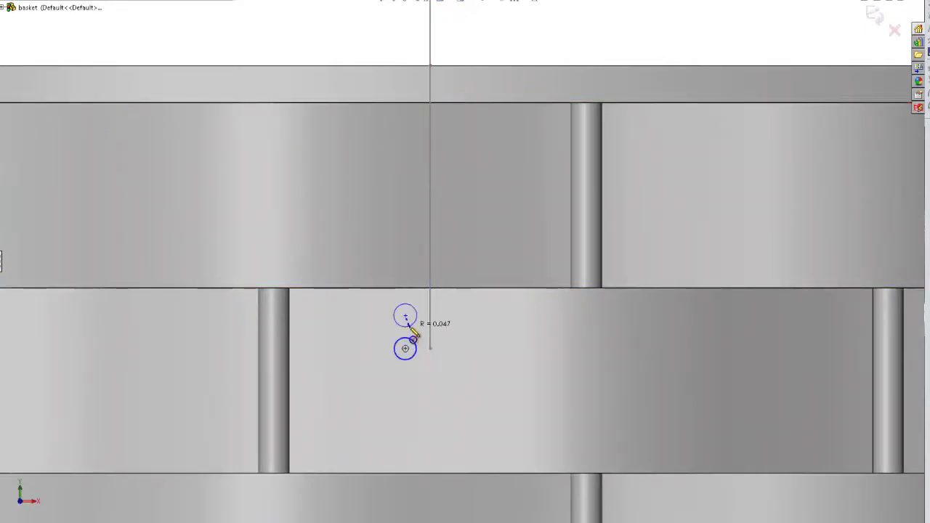
{"action": "left_click", "coordinate": [405, 283]}
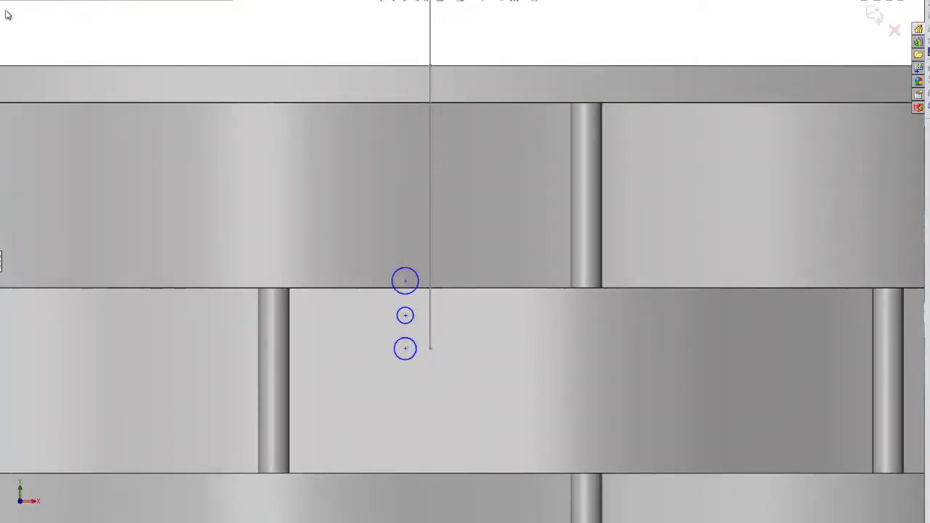
{"action": "left_click", "coordinate": [404, 349]}
Make the three circles equal, move them onto the rim edge, and select the arched sweep path
{"action": "scroll", "coordinate": [416, 345], "scroll_direction": "down", "scroll_amount": 2}
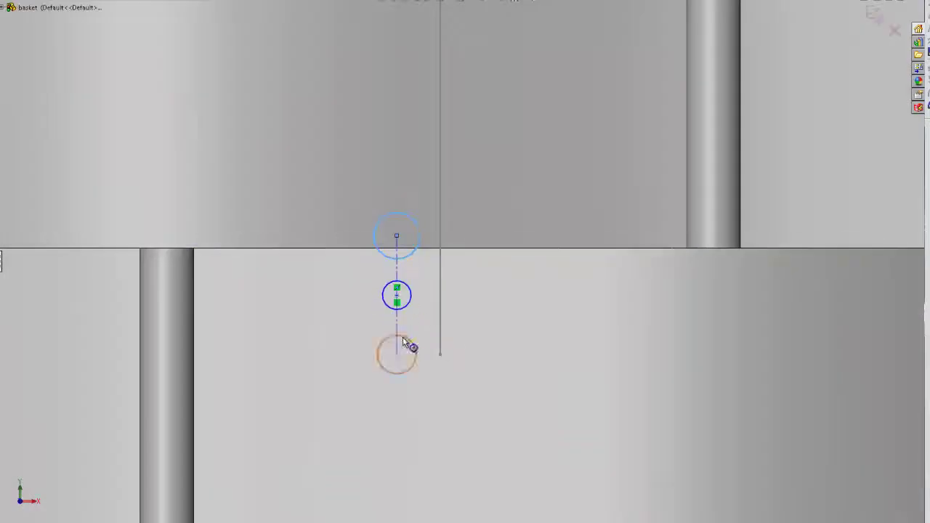
{"action": "left_click", "coordinate": [404, 345], "text": "ctrl"}
{"action": "left_click", "coordinate": [392, 259]}
{"action": "left_click_drag", "start_coordinate": [353, 240], "coordinate": [390, 254]}
{"action": "key", "text": "ctrl+a"}
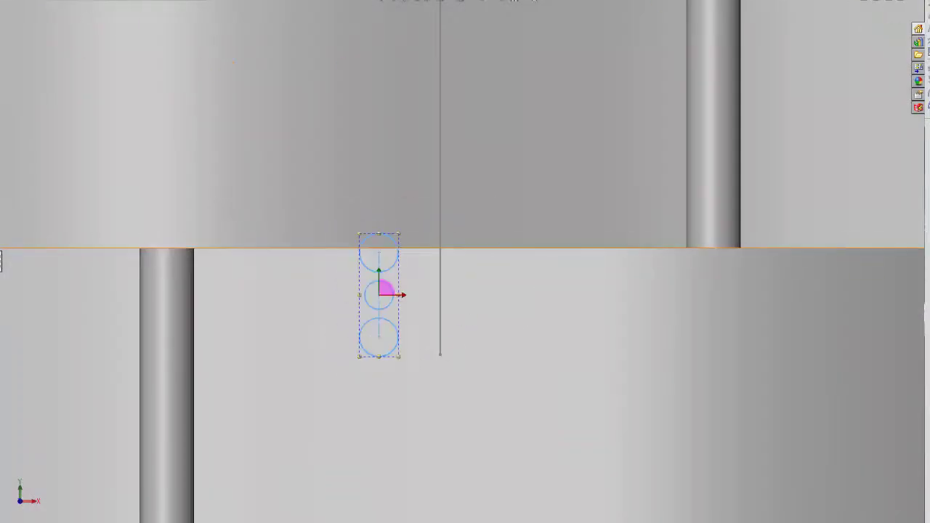
{"action": "left_click", "coordinate": [440, 126]}
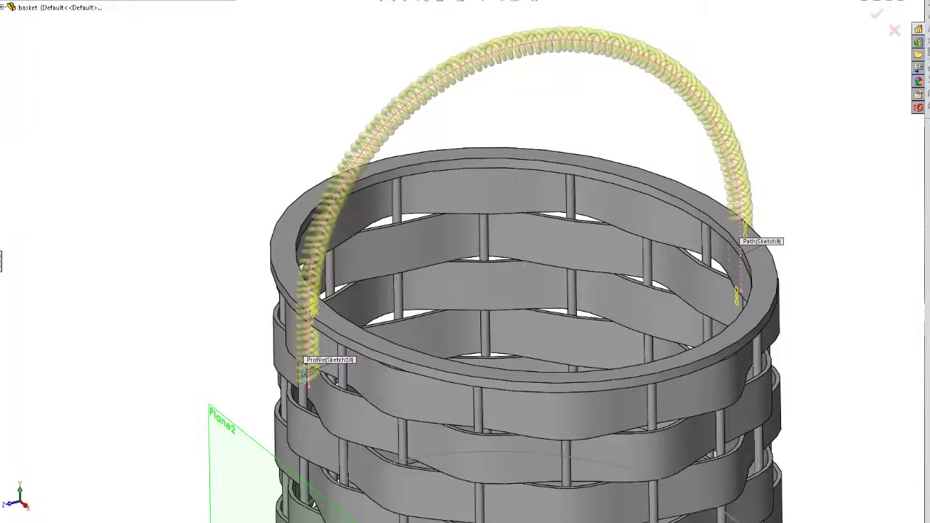
Commit the twisted three-strand swept handle, then hide the reference plane and handle sketch
{"action": "key", "text": "Return"}
{"action": "middle_click_drag", "start_coordinate": [228, 235], "coordinate": [120, 442]}
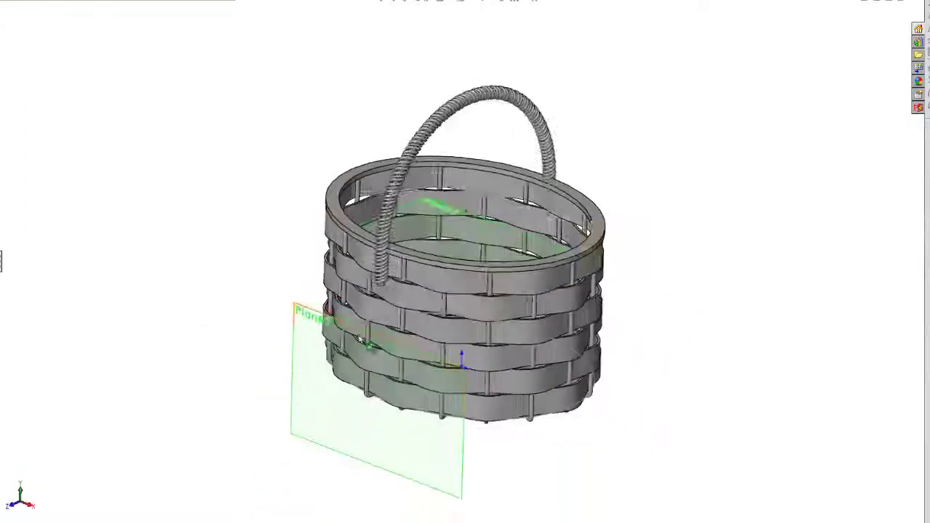
{"action": "right_click", "coordinate": [297, 326]}
{"action": "left_click", "coordinate": [314, 341]}
{"action": "left_click", "coordinate": [443, 218]}
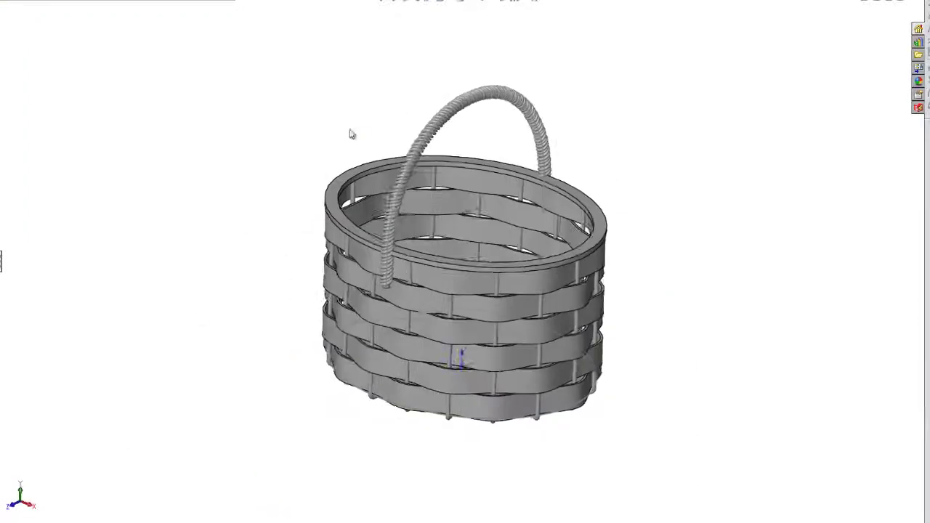
{"action": "right_click", "coordinate": [356, 284]}
{"action": "key", "text": "Escape"}
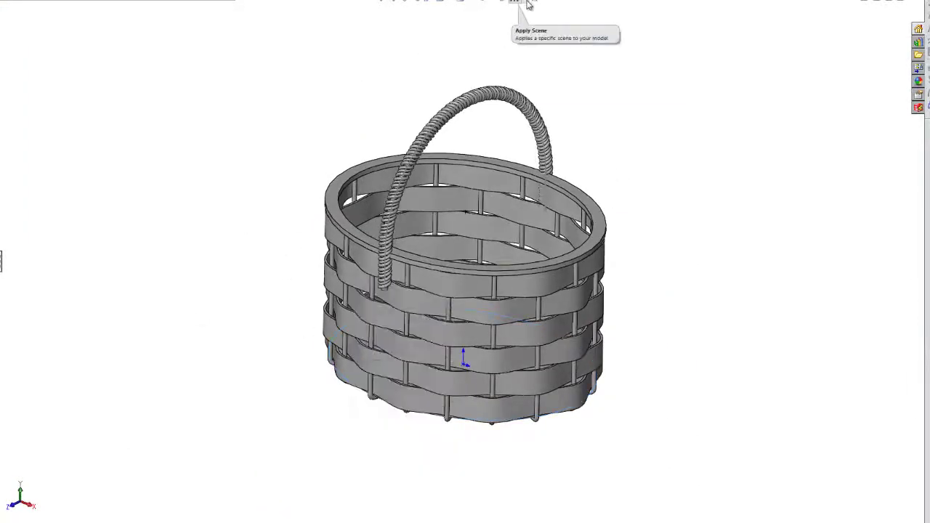
Apply a red appearance and wooden table scene to the basket, then view it from Camera1
{"action": "left_click", "coordinate": [529, 5]}
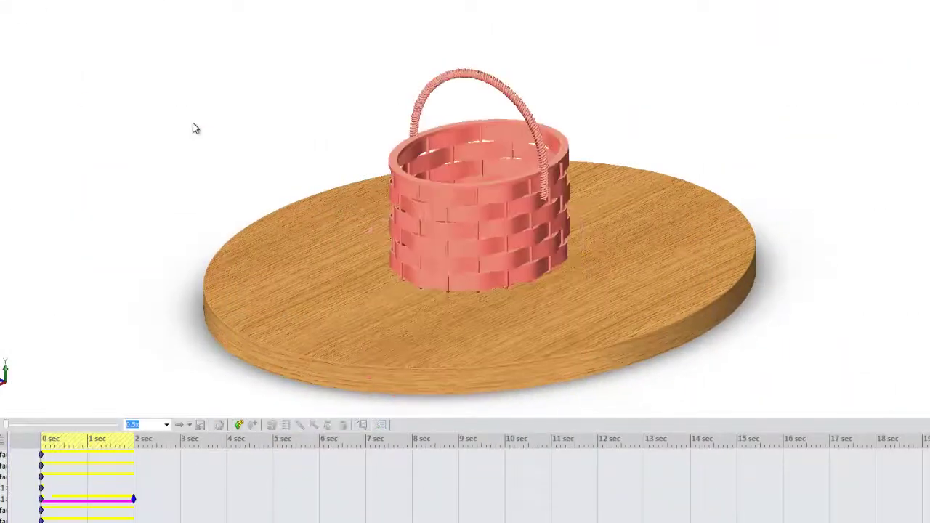
{"action": "left_click", "coordinate": [513, 6]}
{"action": "left_click", "coordinate": [511, 53]}
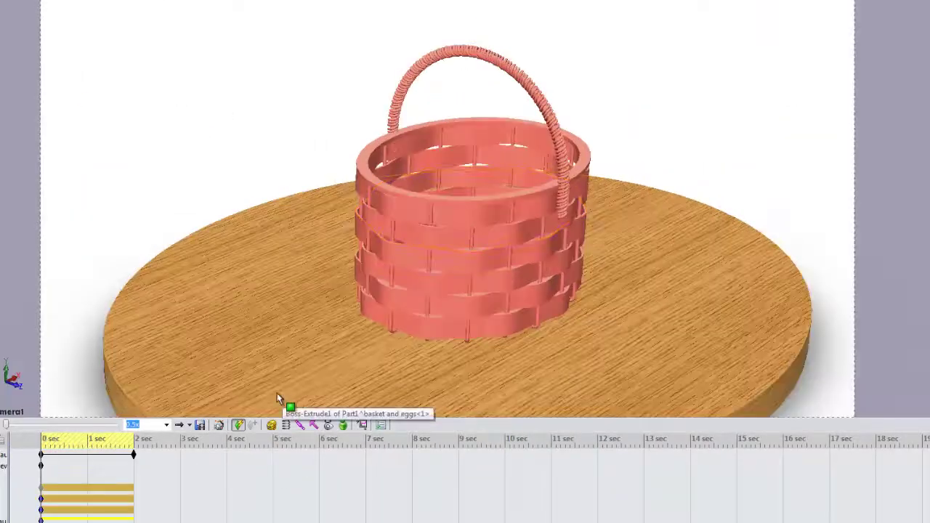
Hide the wooden table component so only the egg-filled basket remains
{"action": "right_click", "coordinate": [260, 308]}
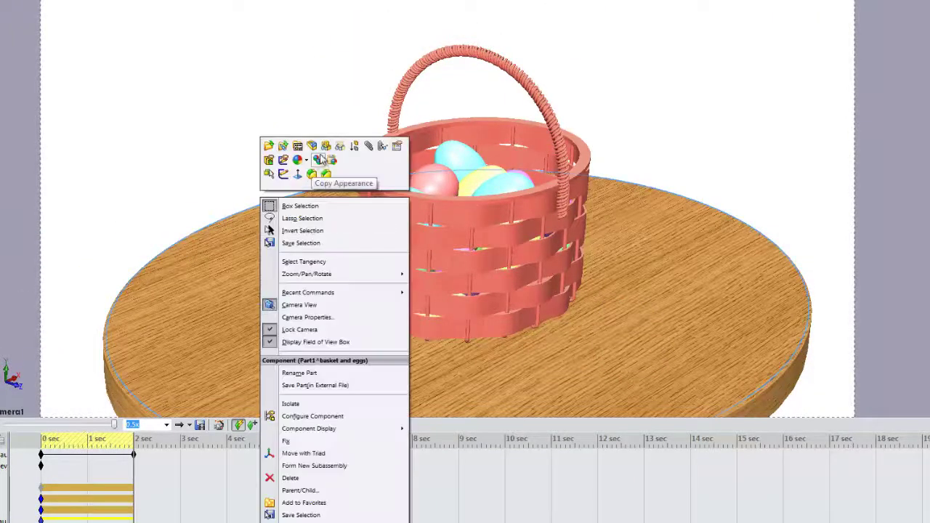
{"action": "left_click", "coordinate": [285, 142]}
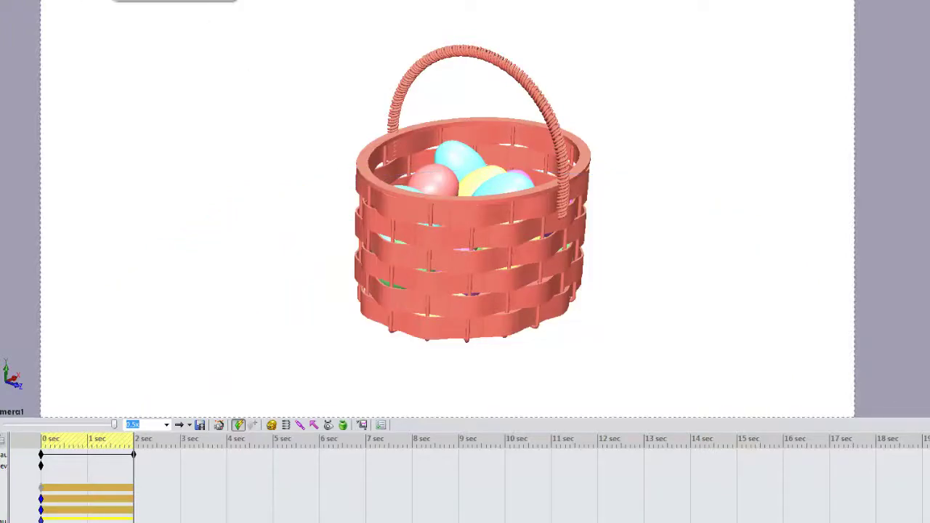